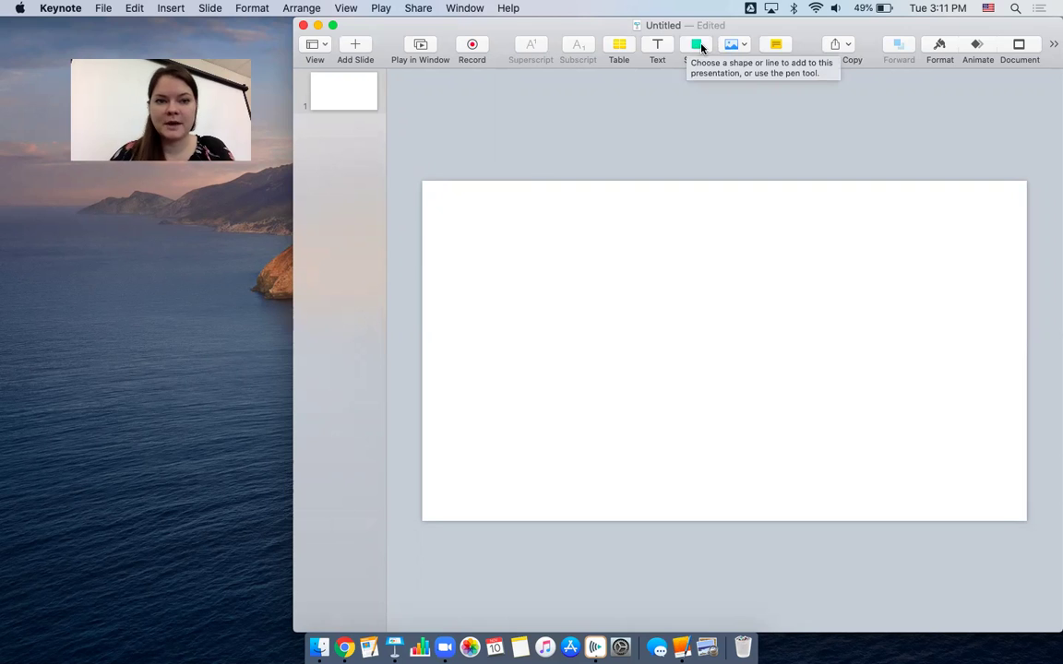
# Add a circle shape to the slide, shrink it to a small circle, and label it C
pyautogui.click(699, 45)
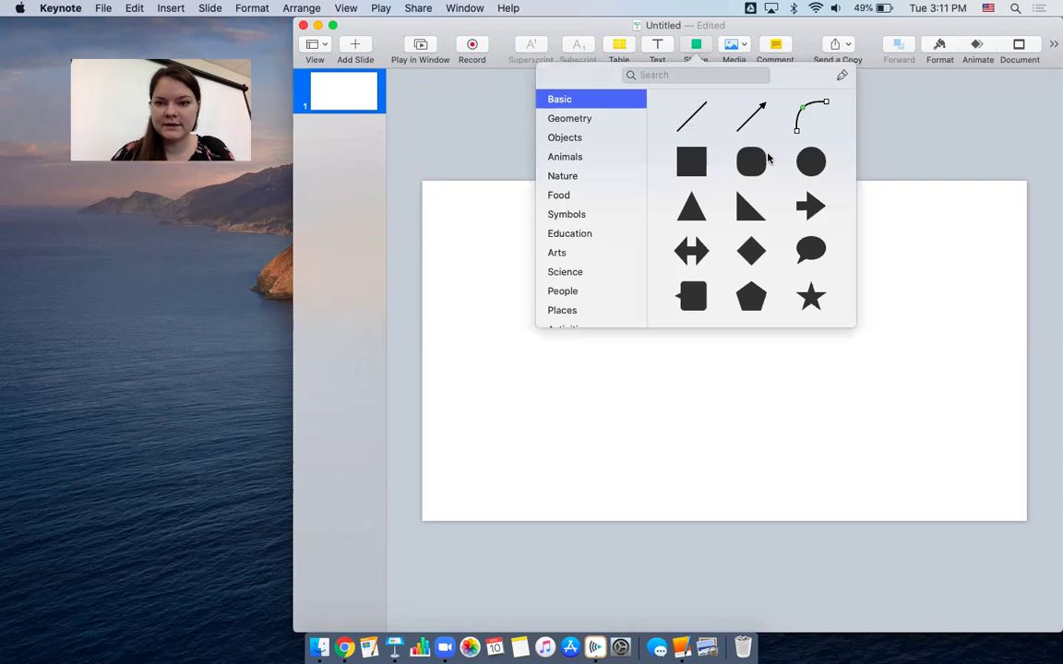
pyautogui.click(800, 169)
pyautogui.moveTo(740, 356); pyautogui.dragTo(636, 216)
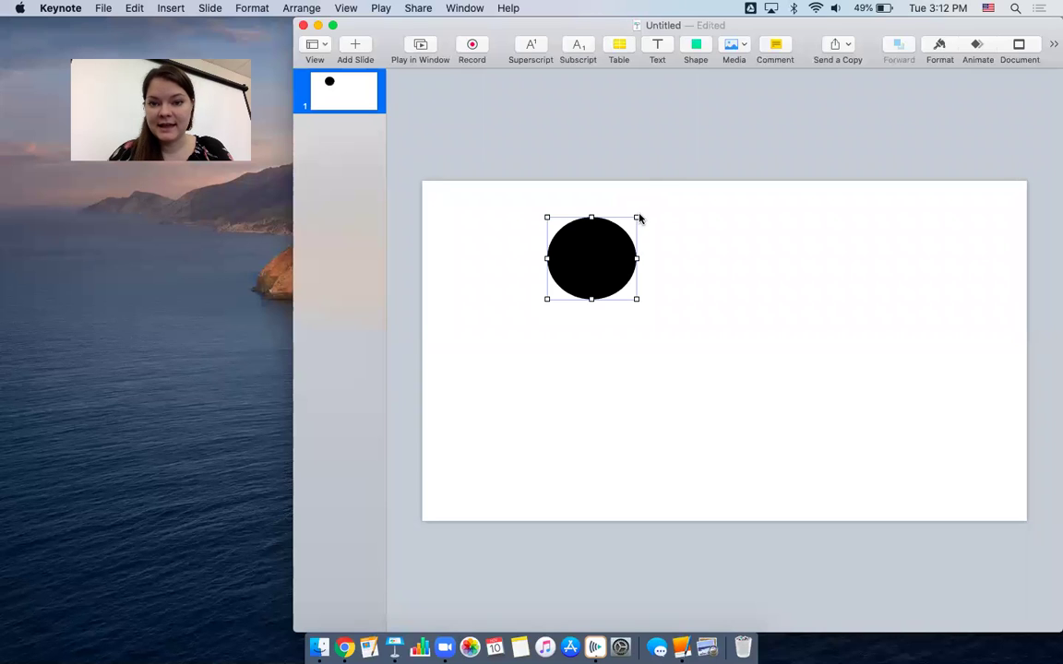
pyautogui.moveTo(636, 217); pyautogui.dragTo(594, 252)
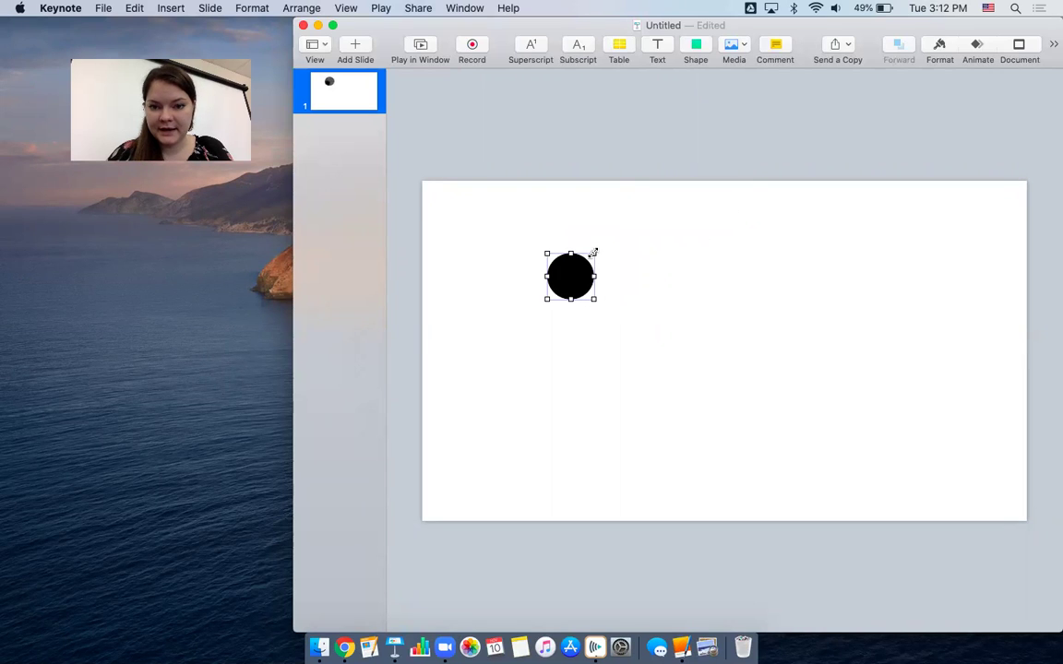
pyautogui.write('c')
pyautogui.click(638, 223)
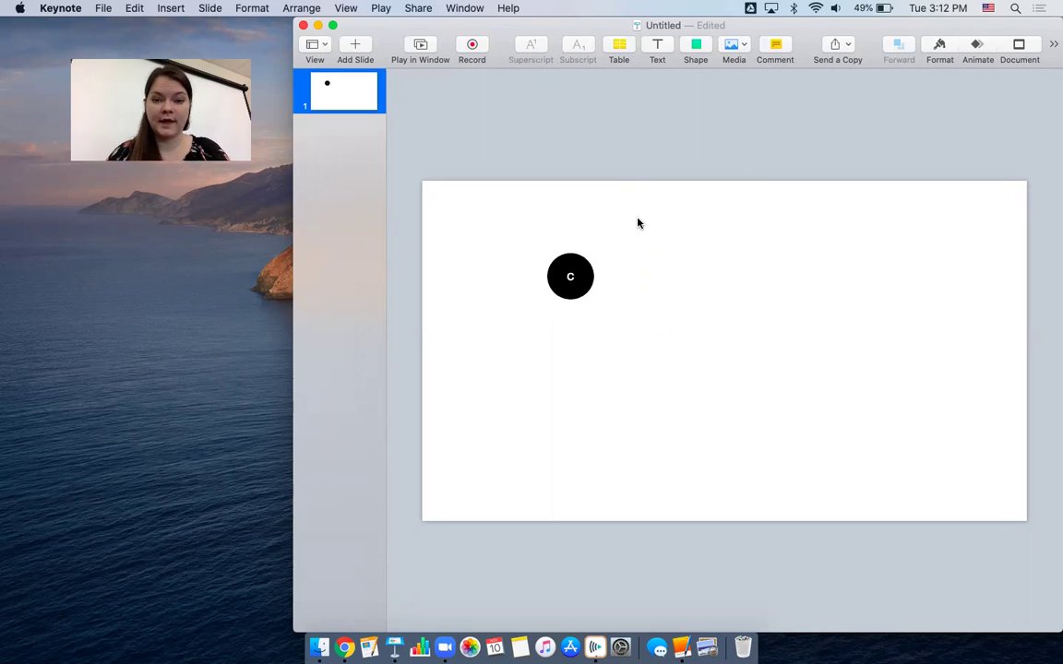
# Duplicate the C circle repeatedly to form a horizontal row of six touching circles
pyautogui.click(571, 297)
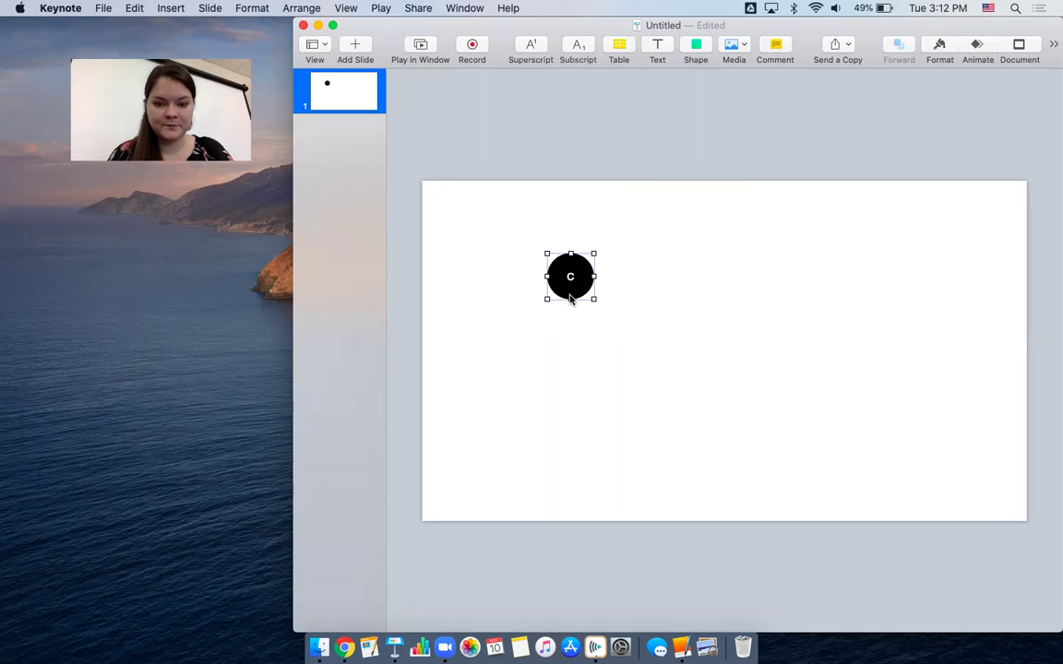
pyautogui.moveTo(570, 297); pyautogui.dragTo(758, 288)
pyautogui.moveTo(570, 291); pyautogui.dragTo(797, 292)
pyautogui.click(808, 344)
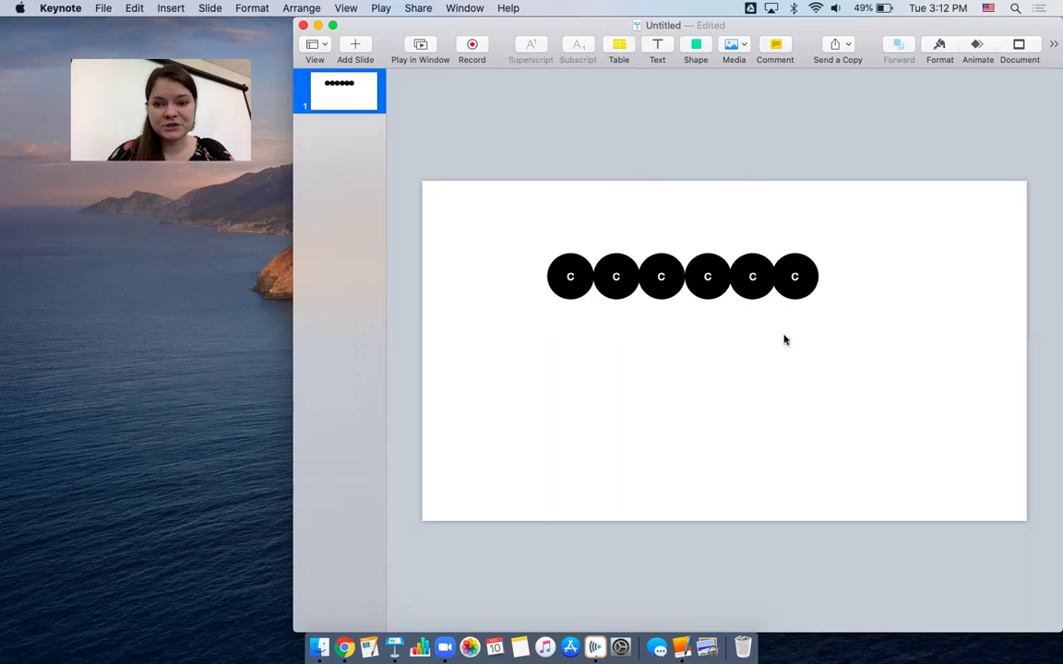
# Add a vertical arrow pointing down below the row of six circles
pyautogui.moveTo(543, 226); pyautogui.dragTo(854, 308)
pyautogui.click(834, 274)
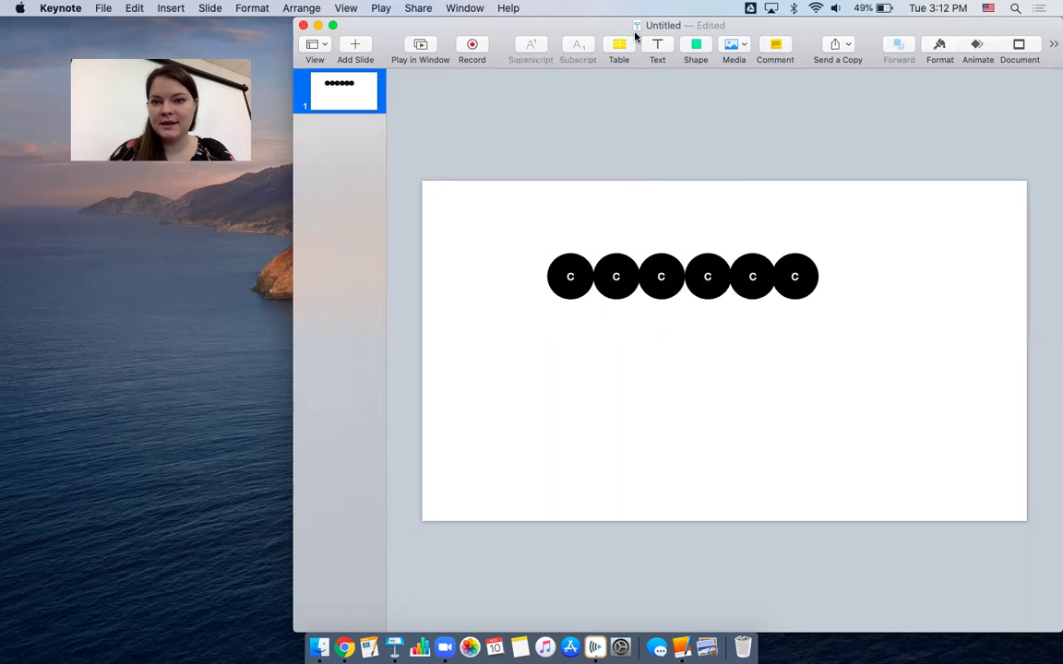
pyautogui.click(694, 49)
pyautogui.click(679, 105)
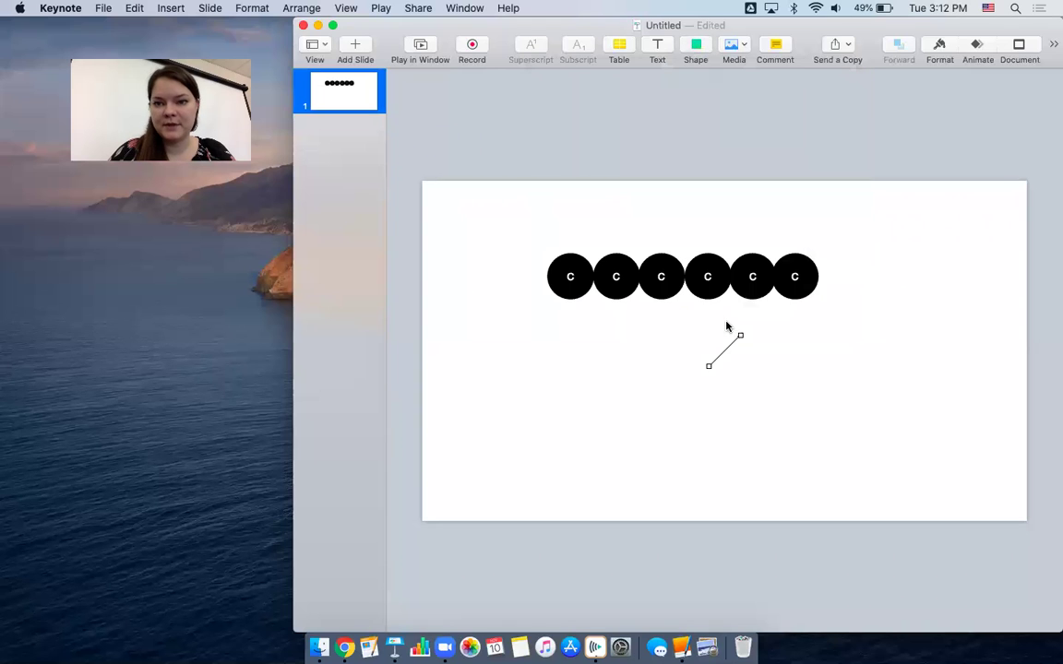
pyautogui.moveTo(739, 338); pyautogui.dragTo(679, 341)
# Copy the six circles below the arrow and separate the copies into two groups of three
pyautogui.moveTo(484, 246); pyautogui.dragTo(835, 293)
pyautogui.moveTo(705, 291); pyautogui.dragTo(664, 427)
pyautogui.moveTo(816, 419); pyautogui.dragTo(741, 425)
pyautogui.click(707, 466)
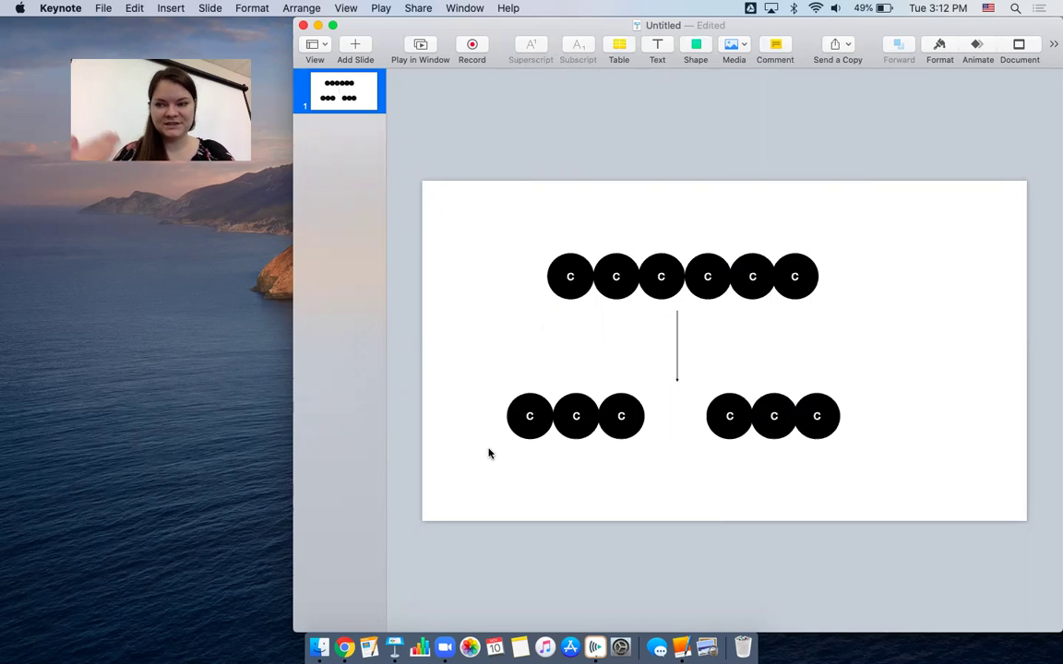
# Delete the arrow and the lower circle groups, and move the row of six circles to the slide's centre
pyautogui.moveTo(491, 451); pyautogui.dragTo(916, 367)
pyautogui.press('Delete')
pyautogui.moveTo(516, 211); pyautogui.dragTo(781, 374)
pyautogui.click(763, 435)
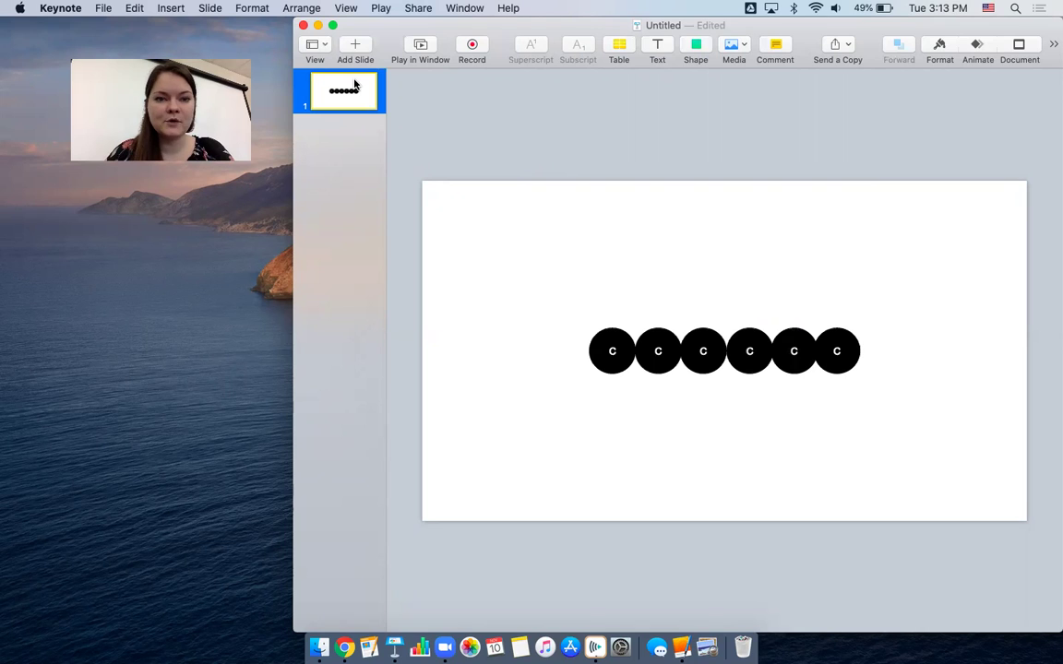
# Duplicate the slide and pull the six circles on the copy apart into two groups of three
pyautogui.press('super+c')
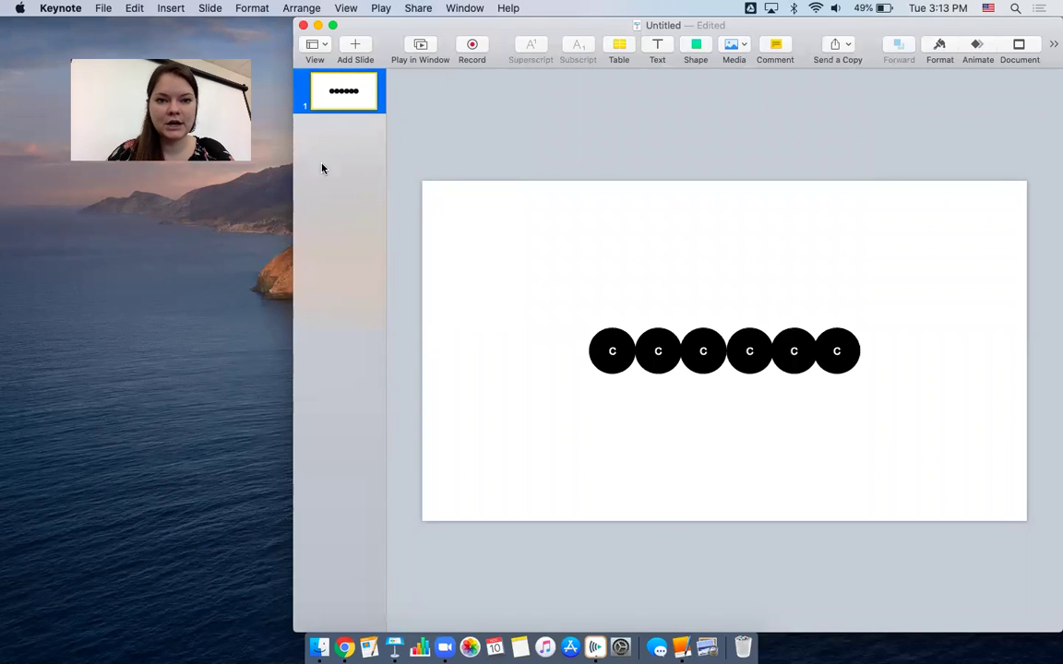
pyautogui.press('super+v')
pyautogui.moveTo(544, 297); pyautogui.dragTo(717, 401)
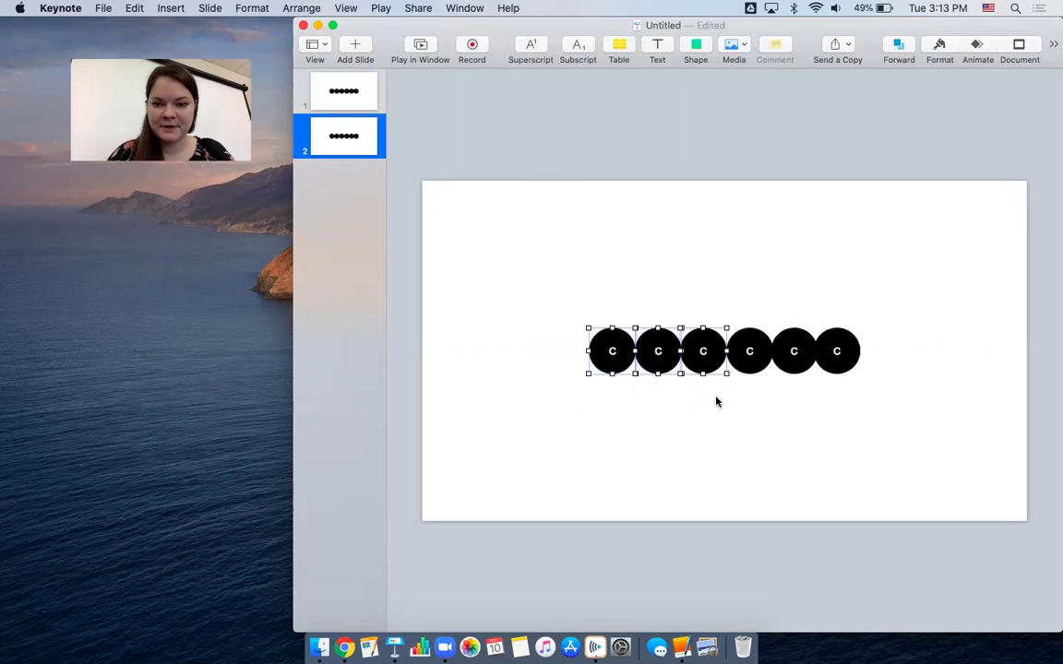
pyautogui.moveTo(701, 349); pyautogui.dragTo(655, 349)
pyautogui.moveTo(723, 310); pyautogui.dragTo(910, 367)
pyautogui.moveTo(842, 360); pyautogui.dragTo(901, 365)
pyautogui.click(835, 461)
pyautogui.moveTo(782, 321); pyautogui.dragTo(896, 355)
pyautogui.click(880, 401)
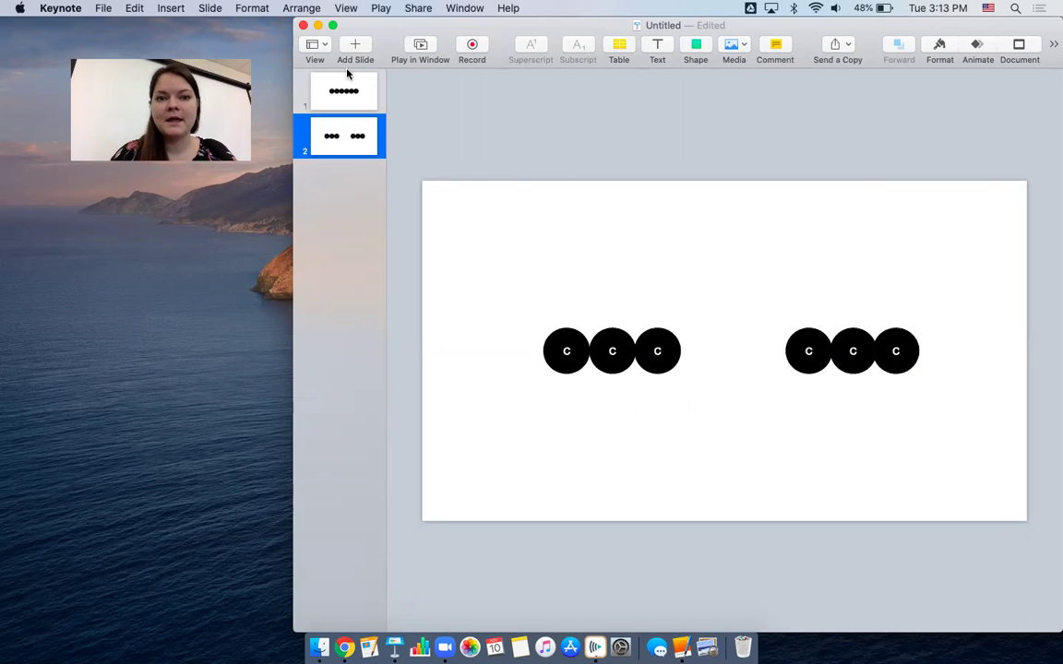
# Add the Magic Move transition to slide 1 and preview it
pyautogui.click(314, 85)
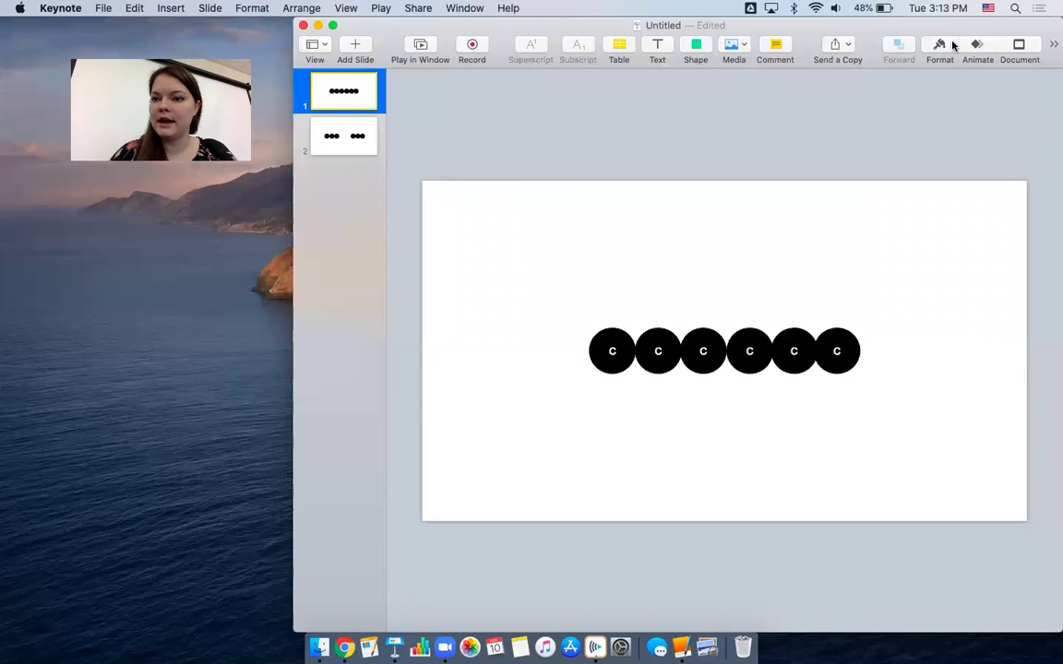
pyautogui.click(980, 46)
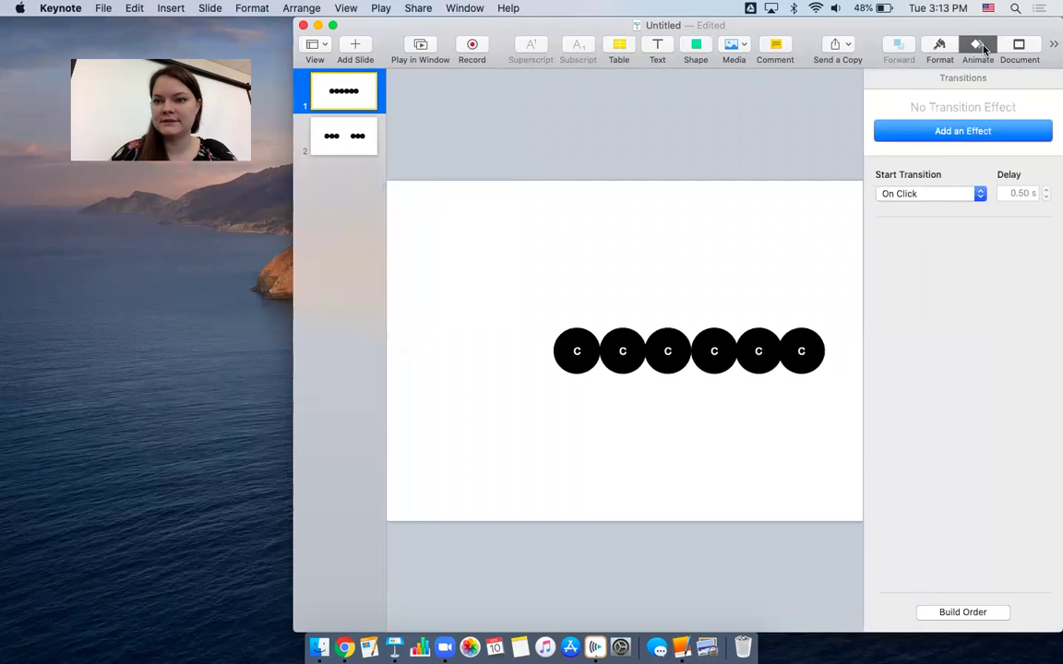
pyautogui.click(960, 132)
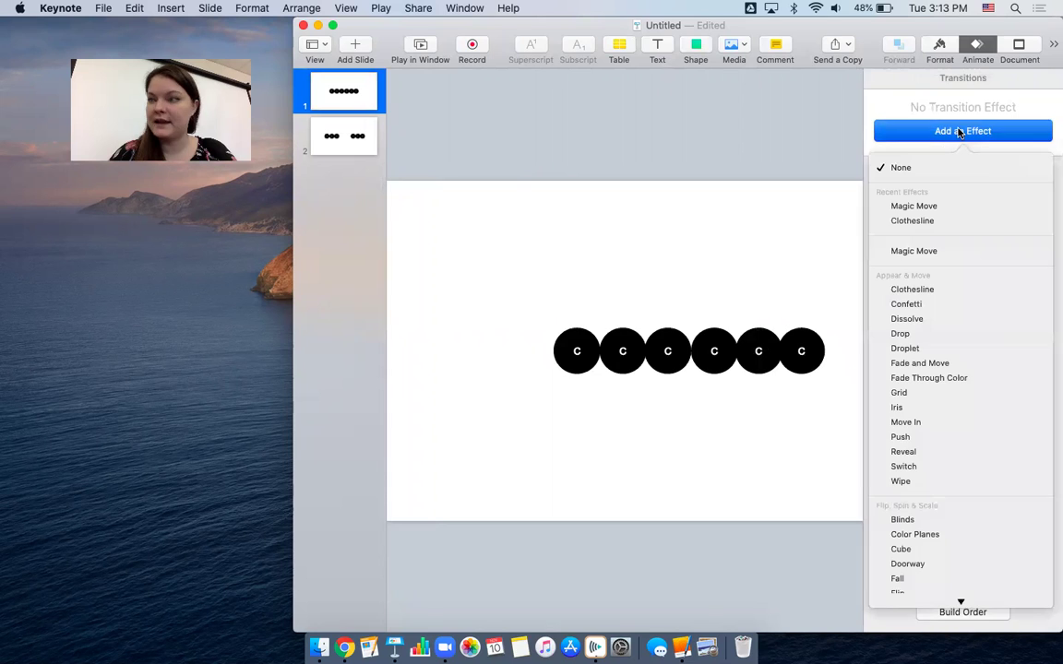
pyautogui.click(929, 210)
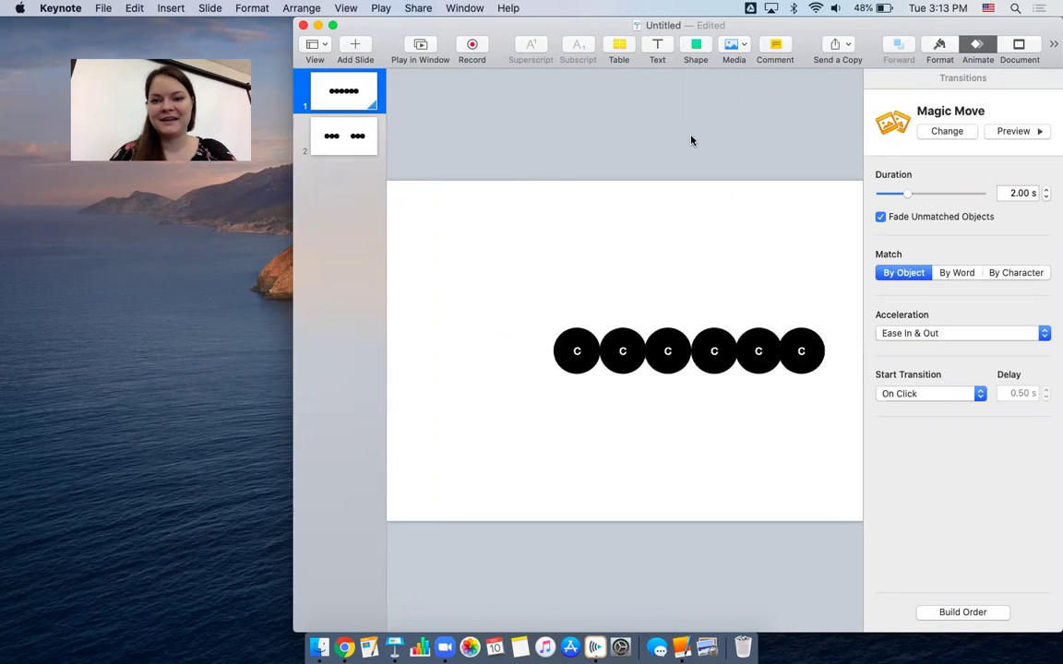
pyautogui.click(1023, 131)
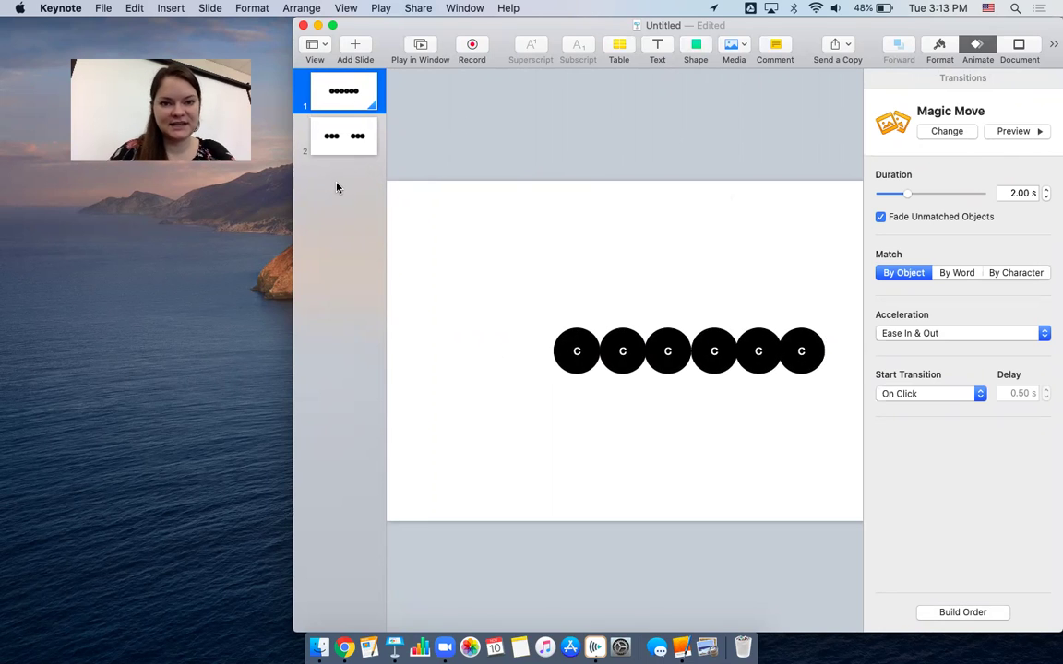
# Replace slide 2 with a fresh duplicate of slide 1 and separate its circles into two groups of three
pyautogui.click(344, 132)
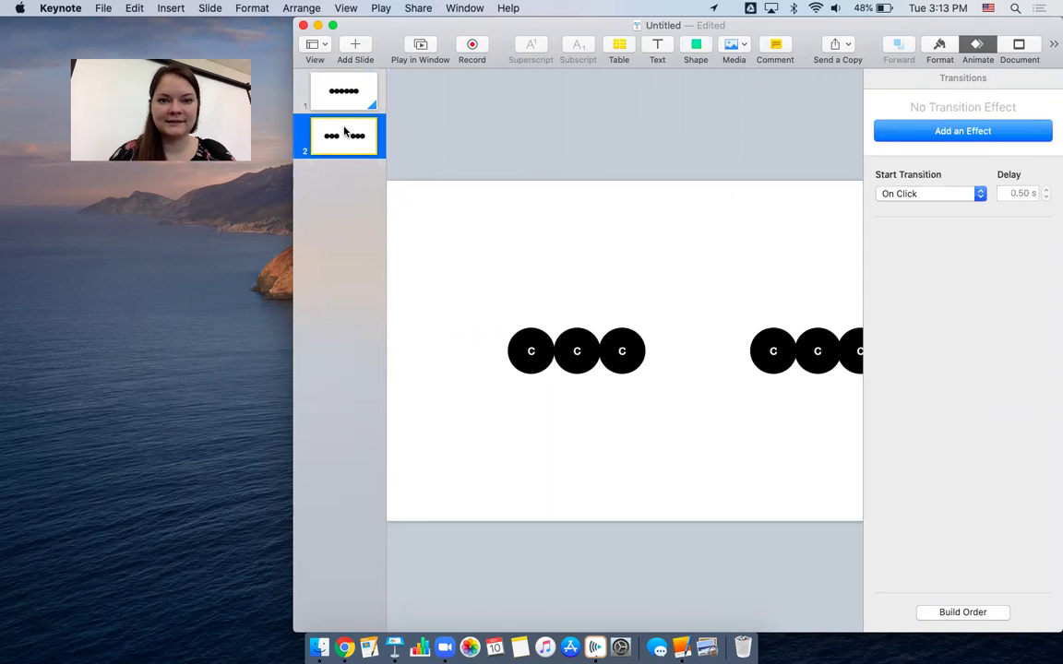
pyautogui.press('Delete')
pyautogui.press('super+d')
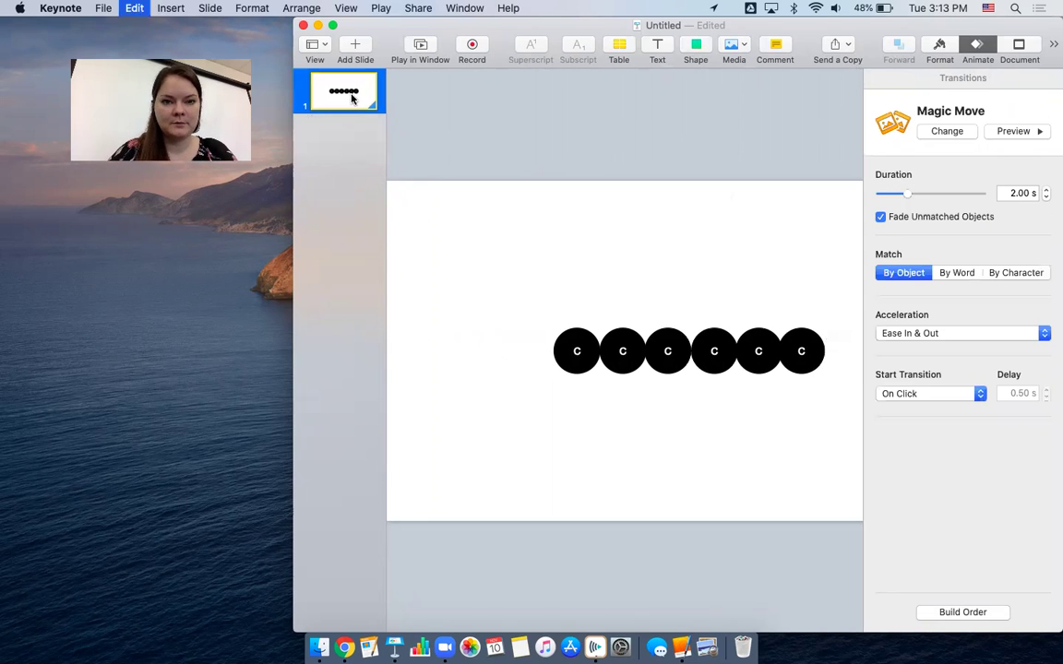
pyautogui.moveTo(529, 292); pyautogui.dragTo(674, 415)
pyautogui.moveTo(671, 350); pyautogui.dragTo(622, 351)
pyautogui.click(780, 391)
pyautogui.moveTo(780, 391); pyautogui.dragTo(831, 398)
pyautogui.moveTo(794, 354); pyautogui.dragTo(828, 355)
# Duplicate slide 2 as slide 3 and hide the transition settings
pyautogui.click(337, 132)
pyautogui.press('super+d')
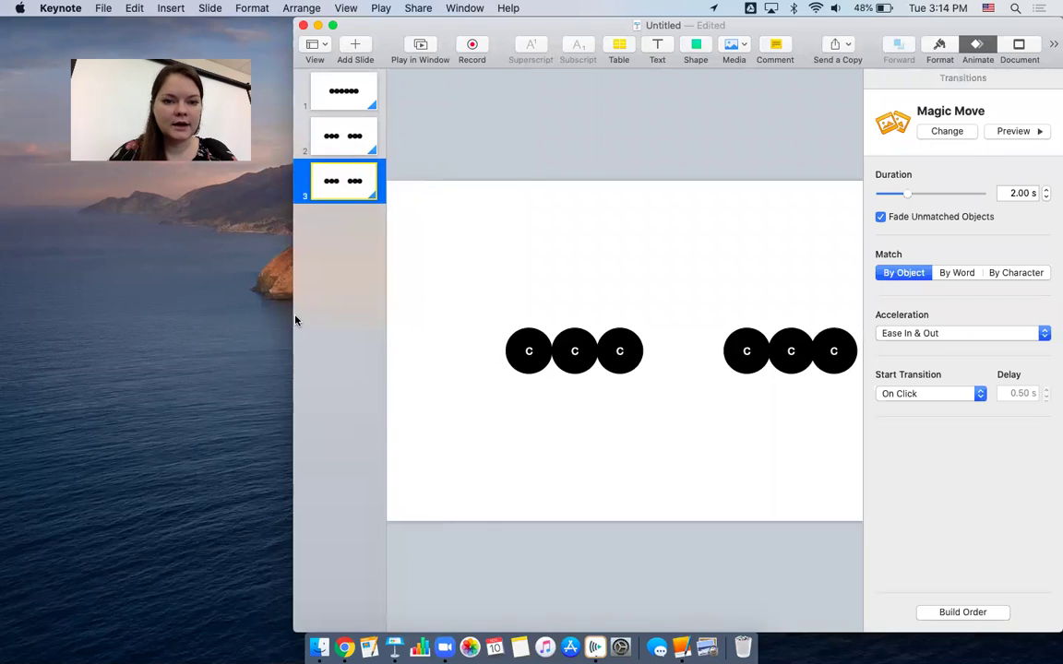
pyautogui.click(978, 46)
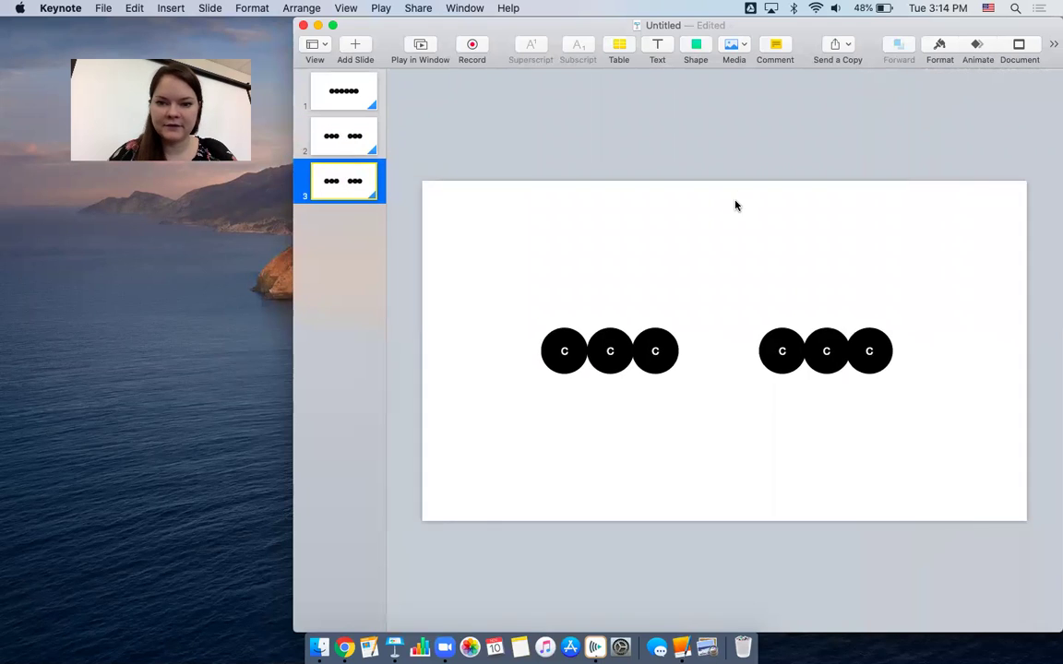
pyautogui.click(364, 147)
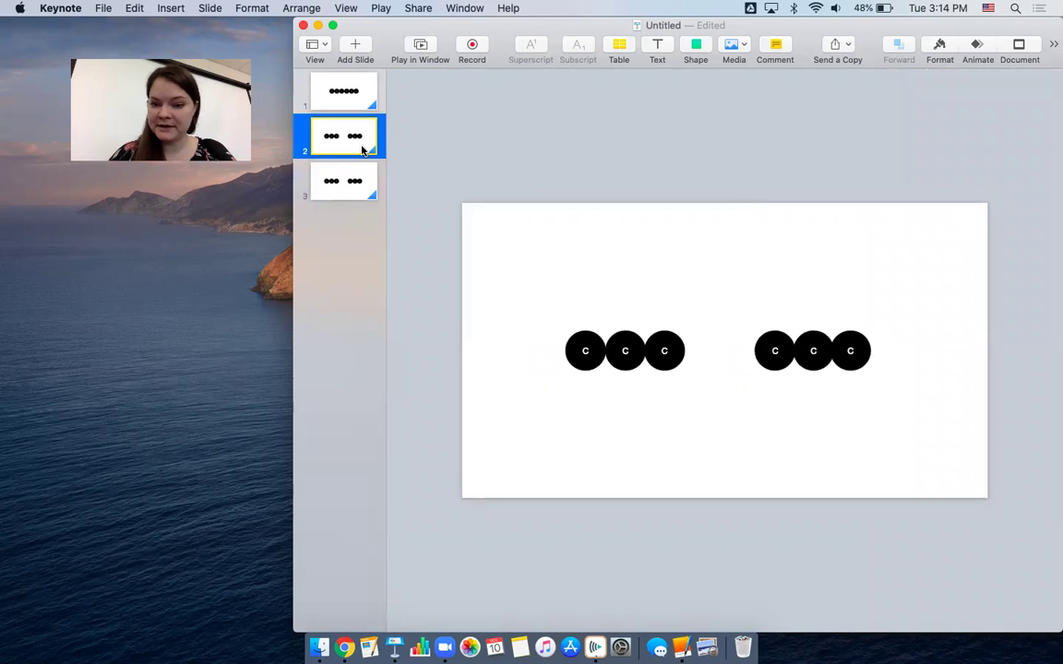
pyautogui.click(357, 188)
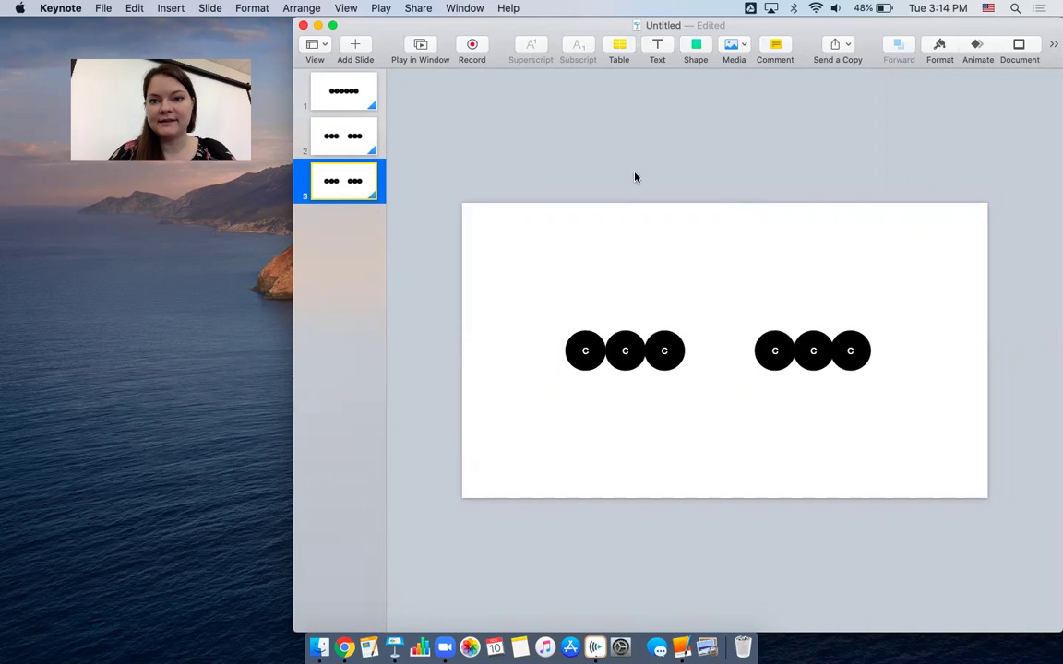
# Add a square shape to slide 3 and fit it as a rectangle on top of the first two circles of the left group
pyautogui.click(696, 48)
pyautogui.click(691, 161)
pyautogui.moveTo(728, 349); pyautogui.dragTo(597, 316)
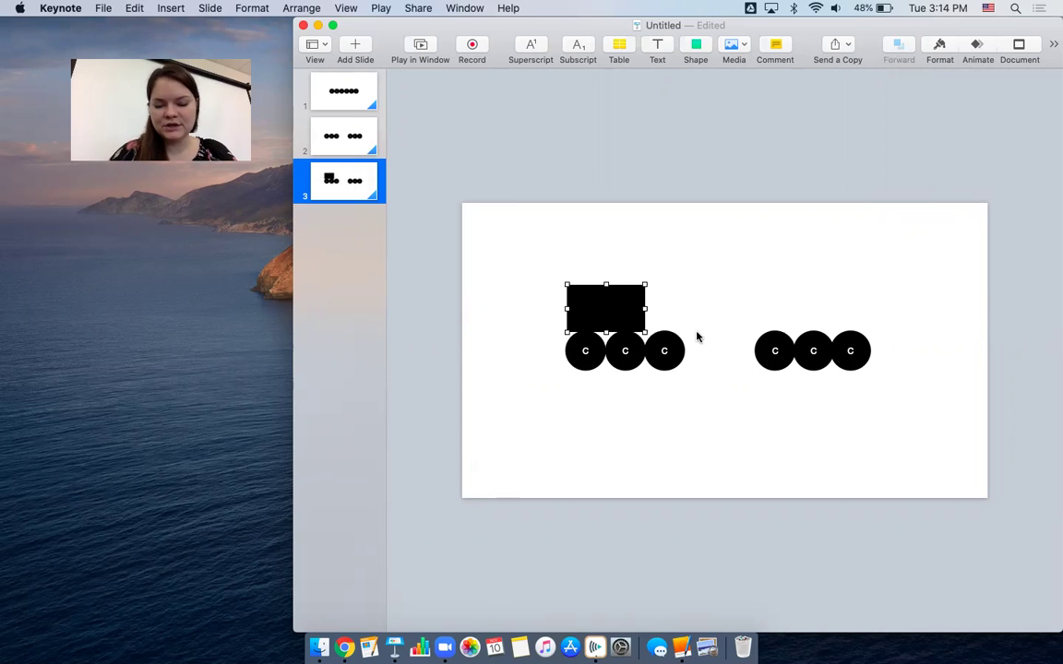
# Transfer a copy of the rectangle from slide 3 to slide 2 and place two copies just outside the slide's upper edge
pyautogui.keyDown('alt'); pyautogui.moveTo(625, 330); pyautogui.dragTo(554, 186); pyautogui.keyUp('alt')
pyautogui.press('super+x')
pyautogui.click(365, 147)
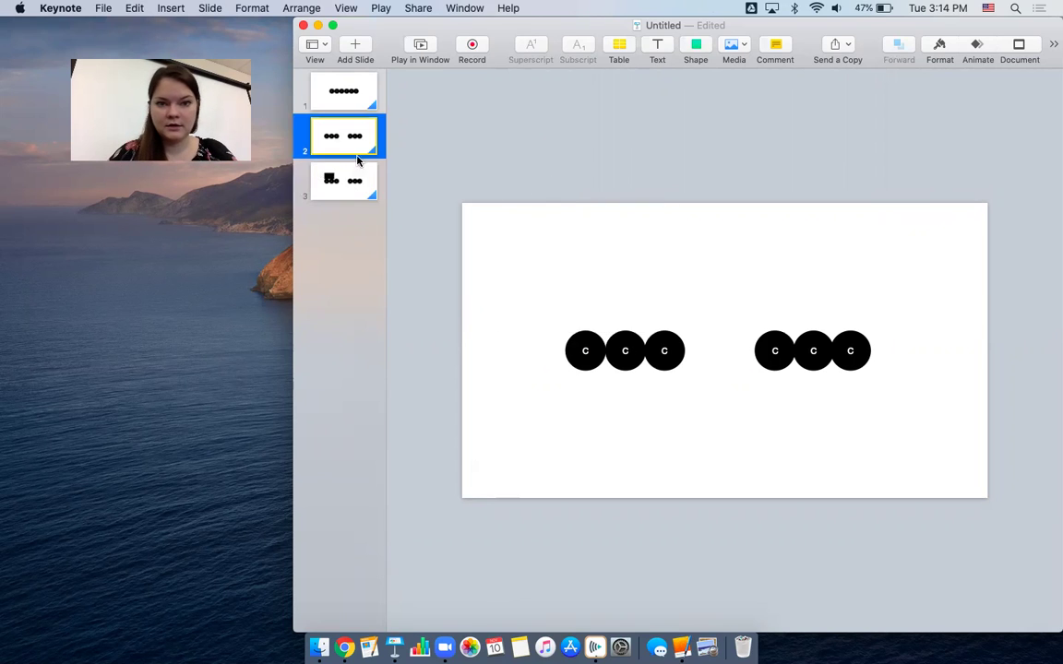
pyautogui.press('super+v')
pyautogui.press('super+v')
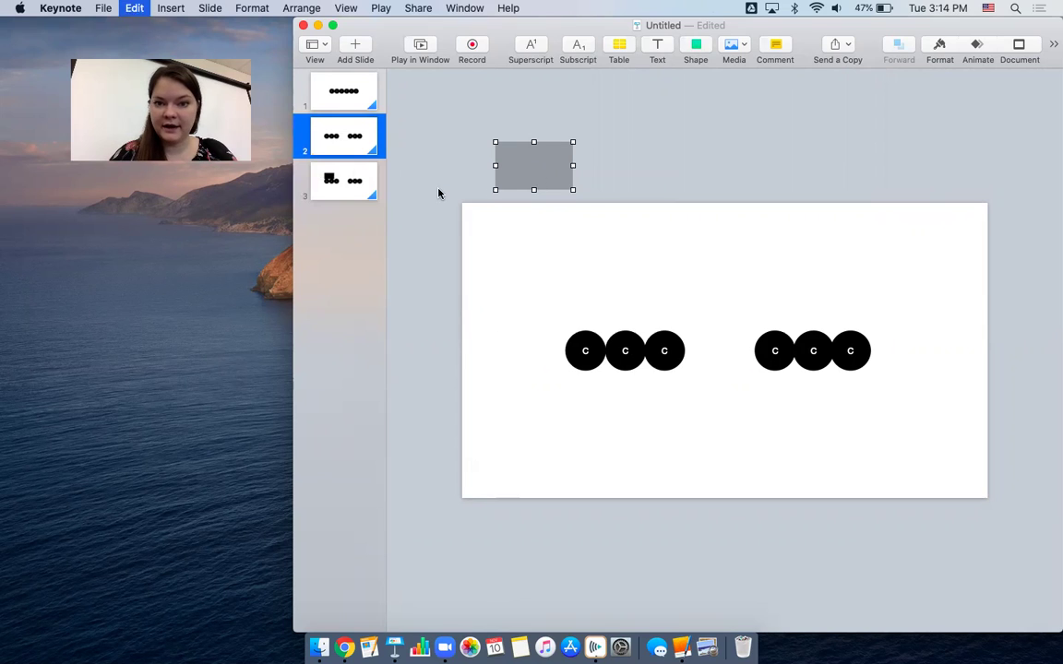
pyautogui.moveTo(545, 180); pyautogui.dragTo(767, 177)
# Paste another rectangle on slide 3 and place it on top of the first two circles of the right group
pyautogui.click(345, 155)
pyautogui.press('super+v')
pyautogui.press('super+x')
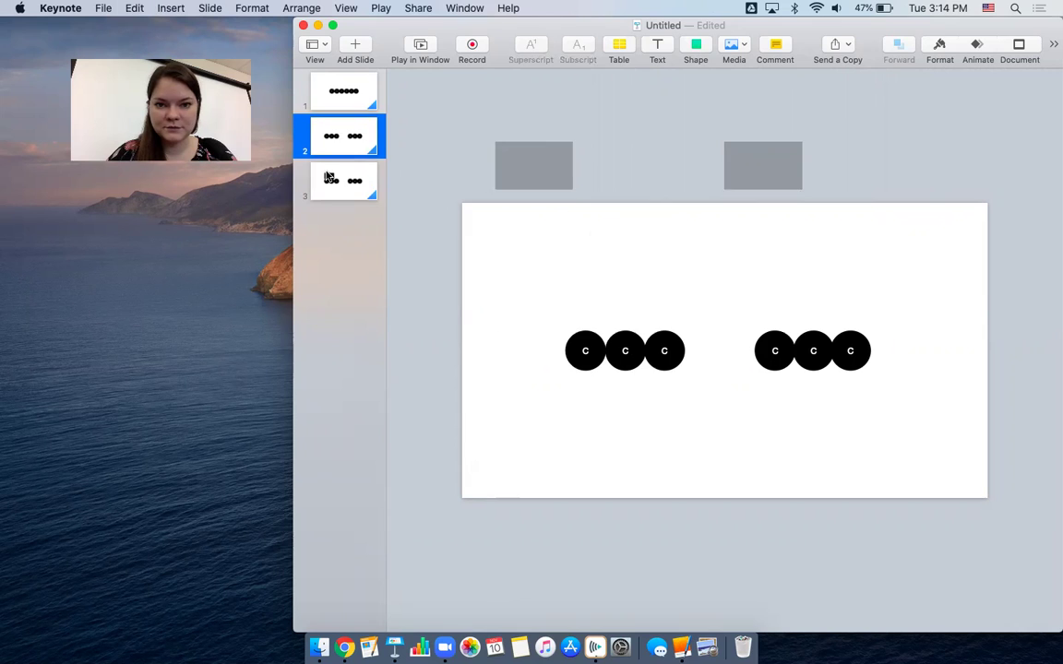
pyautogui.click(341, 180)
pyautogui.press('super+v')
pyautogui.moveTo(545, 154); pyautogui.dragTo(775, 312)
pyautogui.click(640, 524)
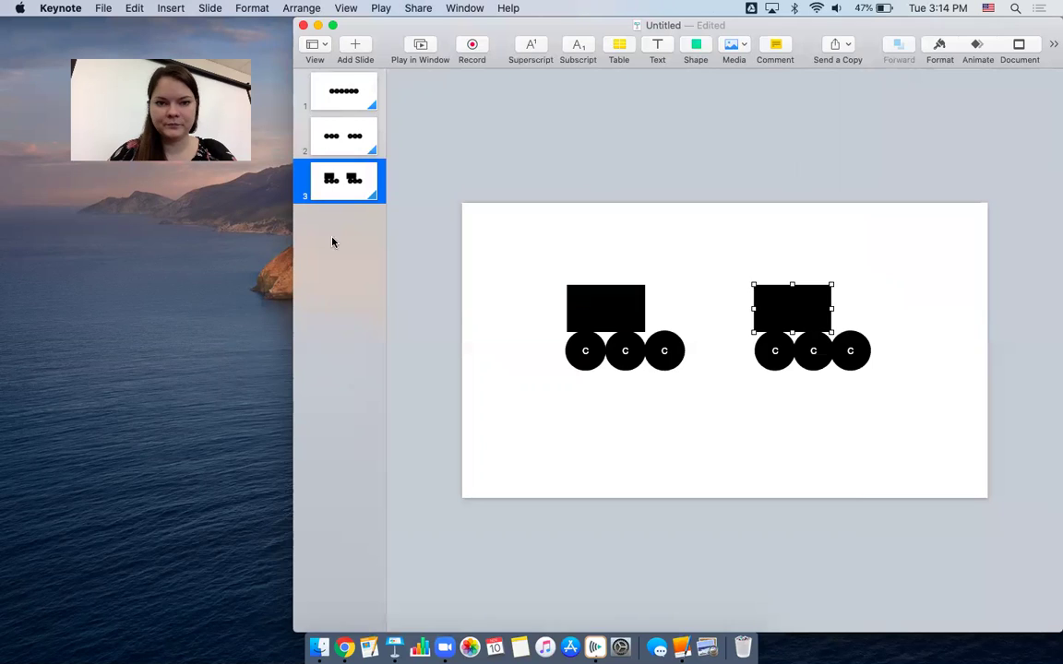
# Duplicate slide 3 as slide 4 and separate the third circle of each group from its rectangle and two circles
pyautogui.click(342, 194)
pyautogui.press('super+d')
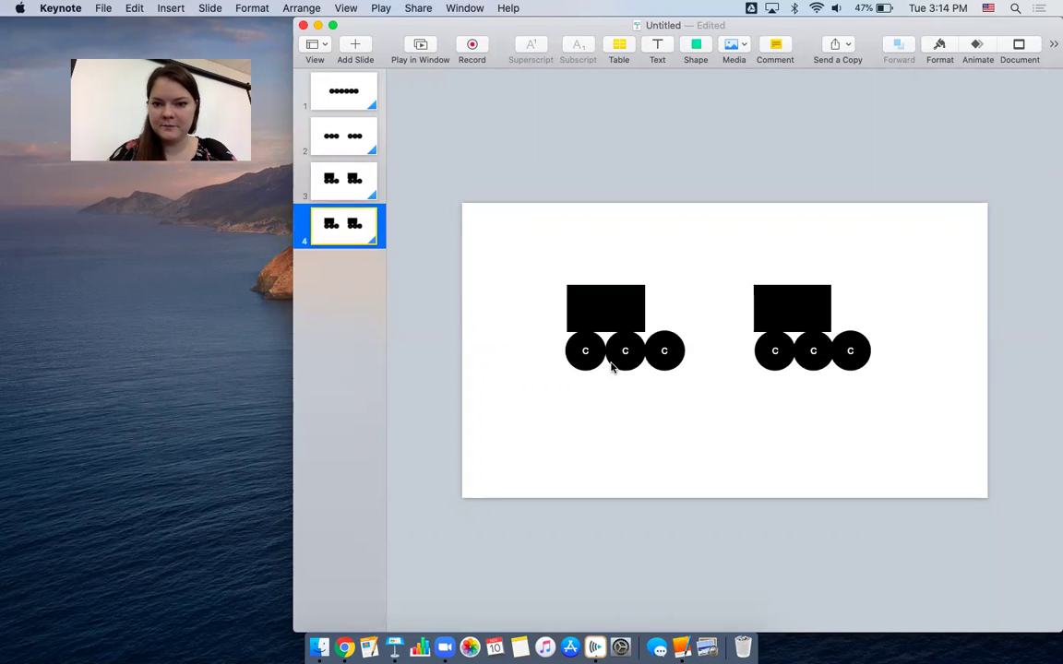
pyautogui.moveTo(666, 352); pyautogui.dragTo(679, 355)
pyautogui.moveTo(503, 263); pyautogui.dragTo(582, 360)
pyautogui.moveTo(680, 347); pyautogui.dragTo(672, 432)
pyautogui.moveTo(742, 289); pyautogui.dragTo(784, 320)
pyautogui.click(850, 356)
pyautogui.moveTo(851, 356); pyautogui.dragTo(884, 406)
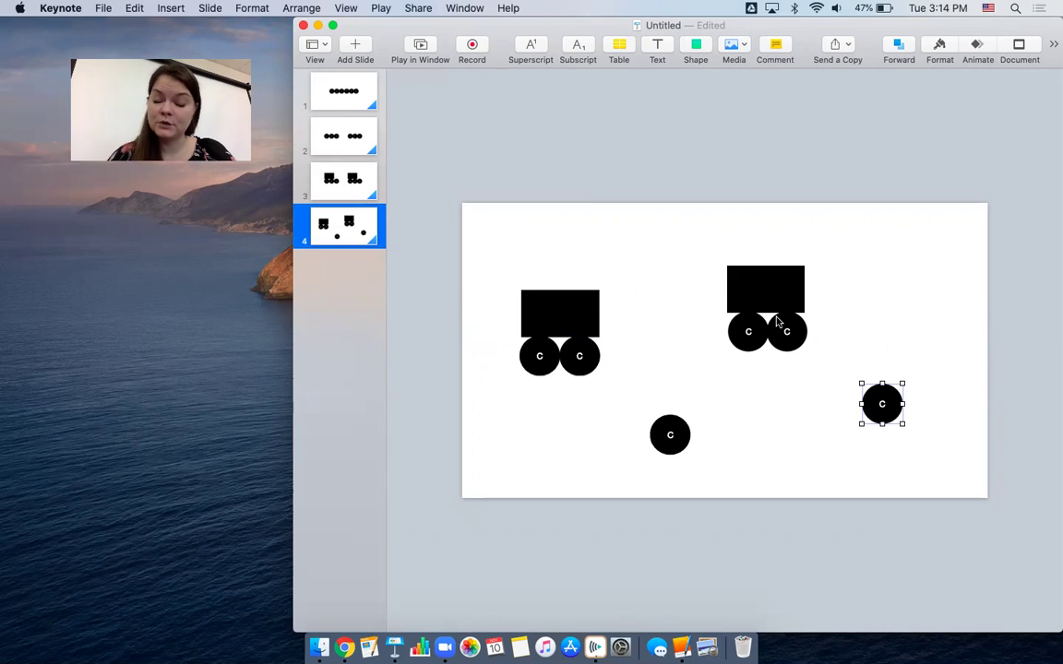
# Move the two loose circles on slide 4 off the slide, one below it and one beyond its right edge
pyautogui.click(815, 479)
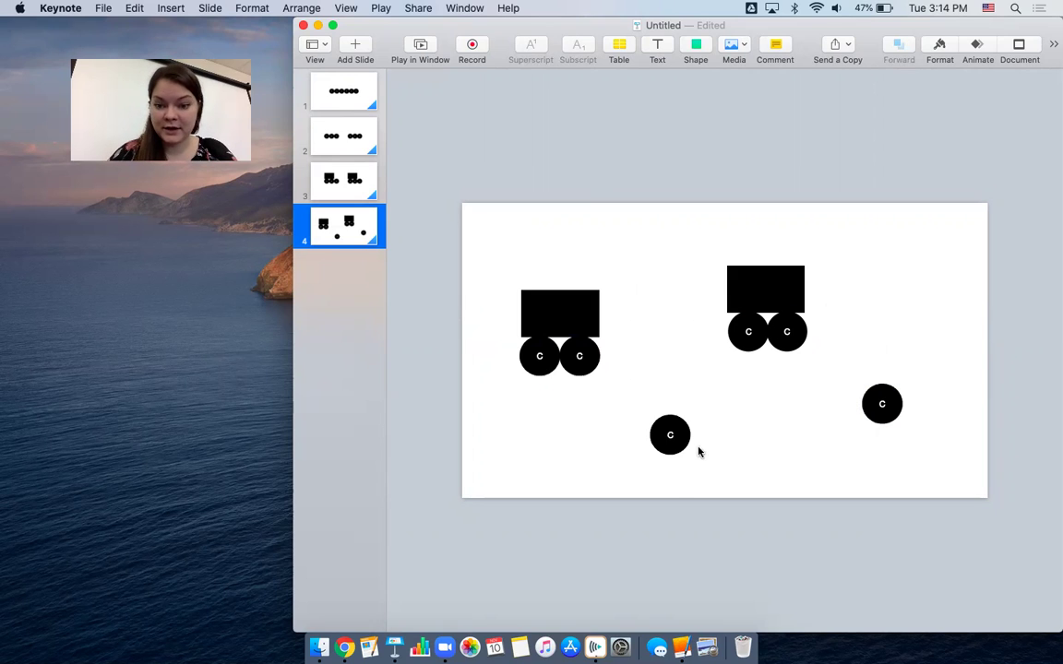
pyautogui.moveTo(671, 436); pyautogui.dragTo(678, 523)
pyautogui.moveTo(886, 423); pyautogui.dragTo(1024, 434)
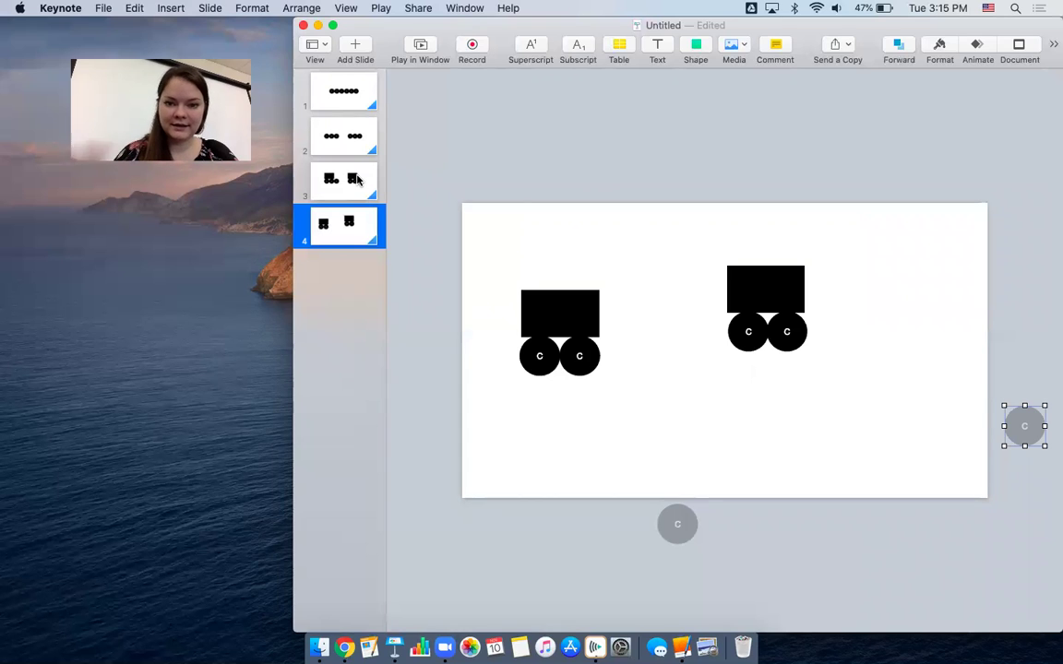
# Duplicate slide 4 as slide 5 and delete the two off-slide circles from the copy
pyautogui.click(368, 237)
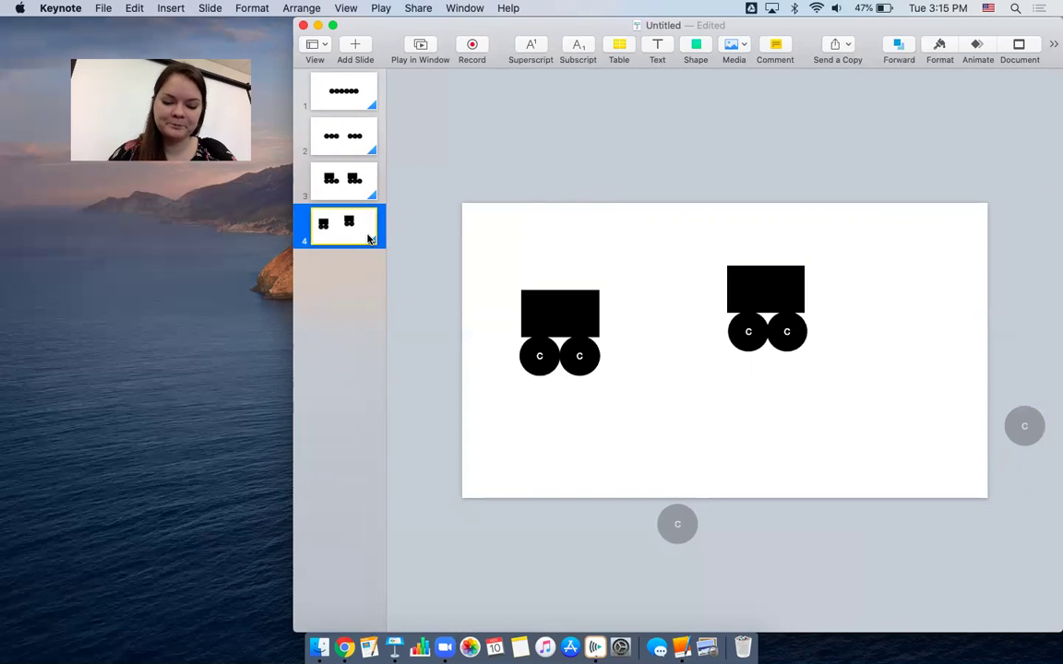
pyautogui.click(673, 524)
pyautogui.press('Delete')
pyautogui.click(1039, 425)
pyautogui.press('Delete')
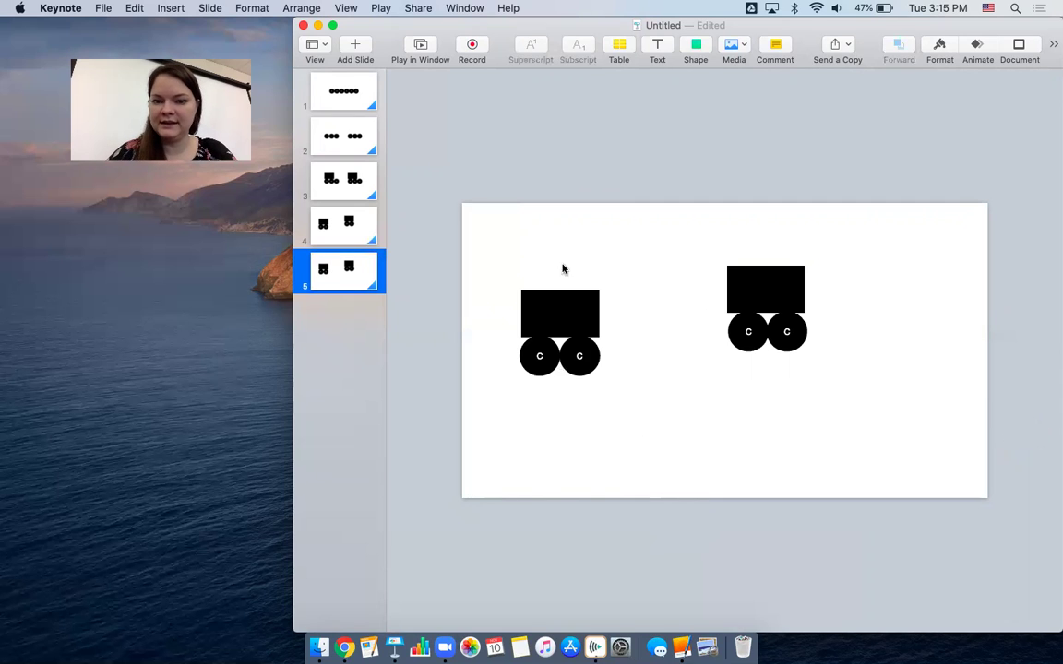
# Move the two rectangles on slide 5 off the slide, above its upper edge, leaving the circles in place
pyautogui.moveTo(566, 329); pyautogui.dragTo(554, 88)
pyautogui.moveTo(763, 294); pyautogui.dragTo(811, 142)
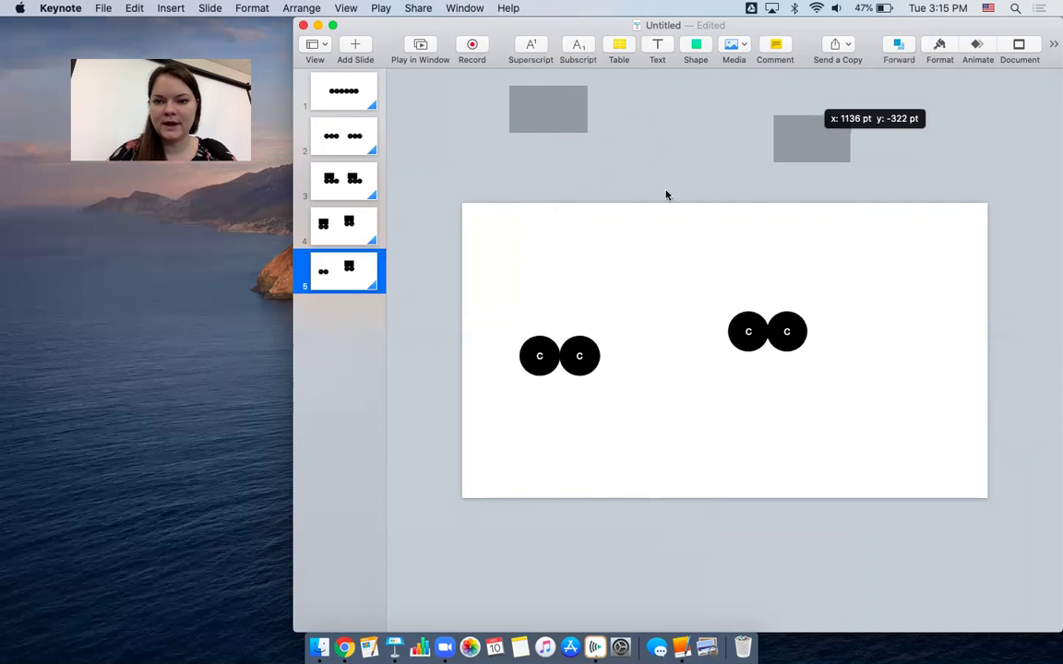
# Duplicate slide 5 as slide 6 and delete the two off-slide rectangles from the copy
pyautogui.rightClick(351, 292)
pyautogui.click(349, 290)
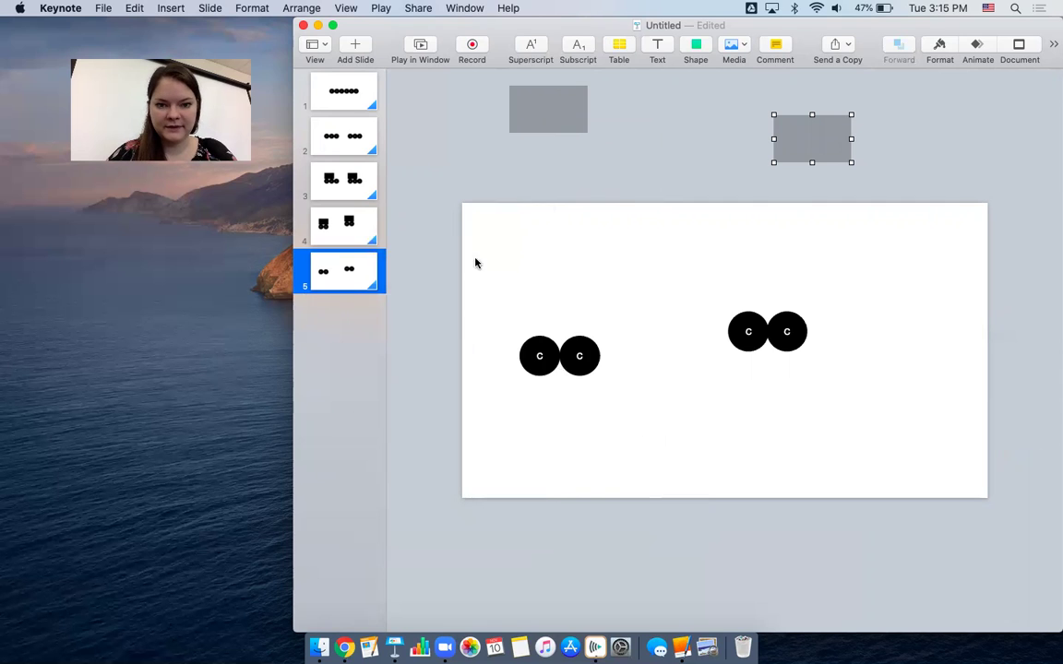
pyautogui.click(353, 261)
pyautogui.press('super+c')
pyautogui.moveTo(421, 114); pyautogui.dragTo(837, 164)
pyautogui.press('super+v')
# Separate both circle pairs on slide 6 so that the four C circles are spread apart individually
pyautogui.moveTo(589, 368); pyautogui.dragTo(645, 437)
pyautogui.click(785, 333)
pyautogui.moveTo(785, 333); pyautogui.dragTo(826, 247)
pyautogui.moveTo(749, 336); pyautogui.dragTo(719, 302)
pyautogui.moveTo(544, 358); pyautogui.dragTo(530, 374)
pyautogui.click(508, 421)
# Play the presentation in a window from slide 1 and advance through every transition to the end
pyautogui.click(350, 95)
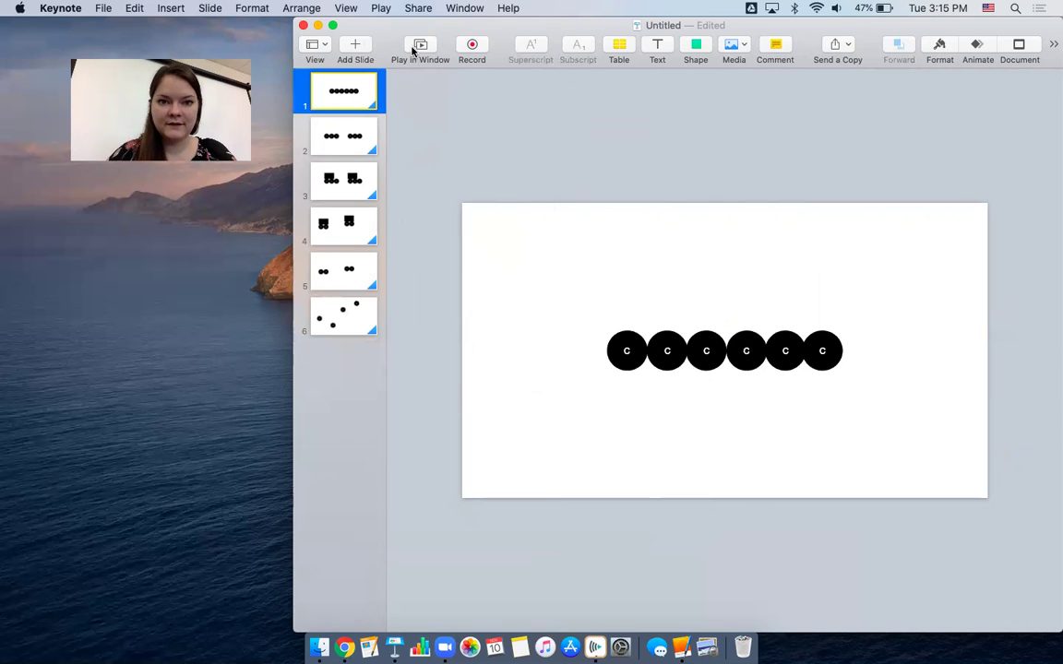
pyautogui.click(418, 46)
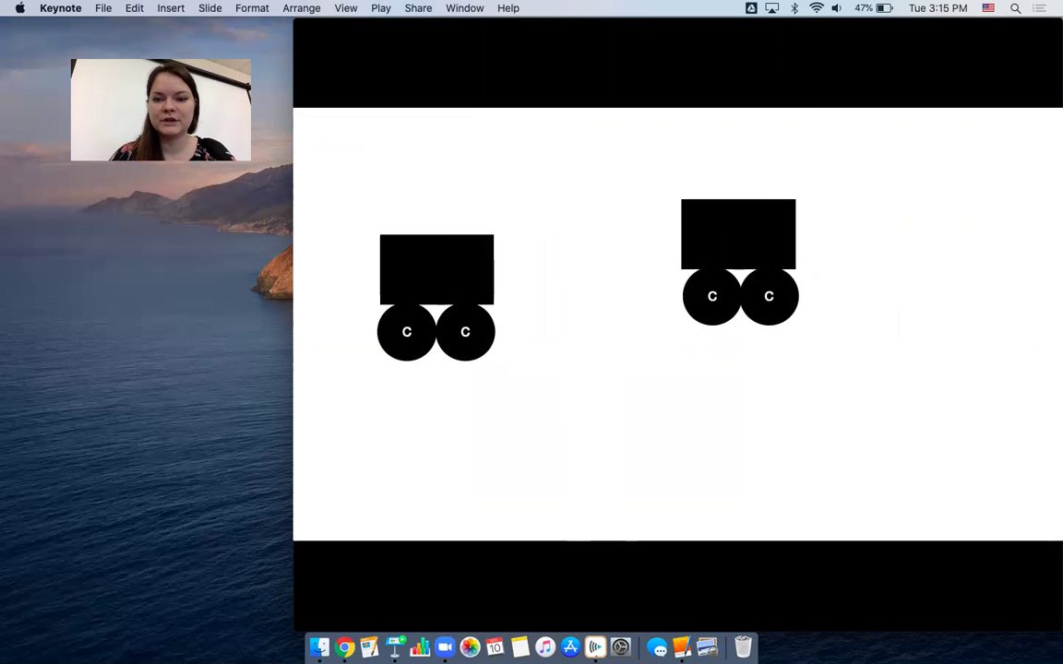
pyautogui.press('Right')
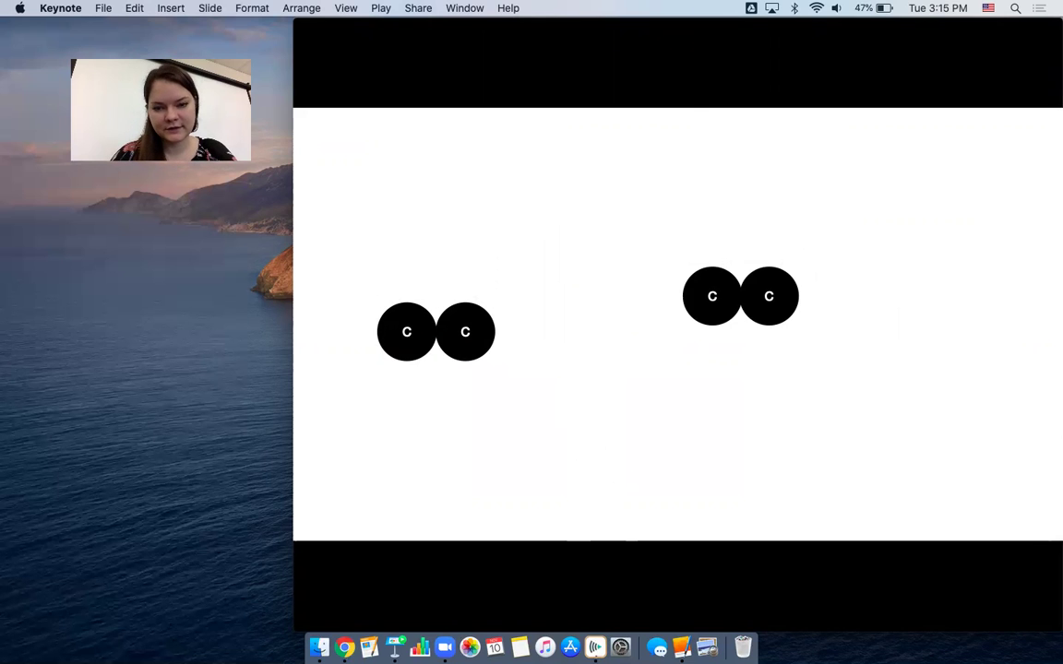
pyautogui.press('Right')
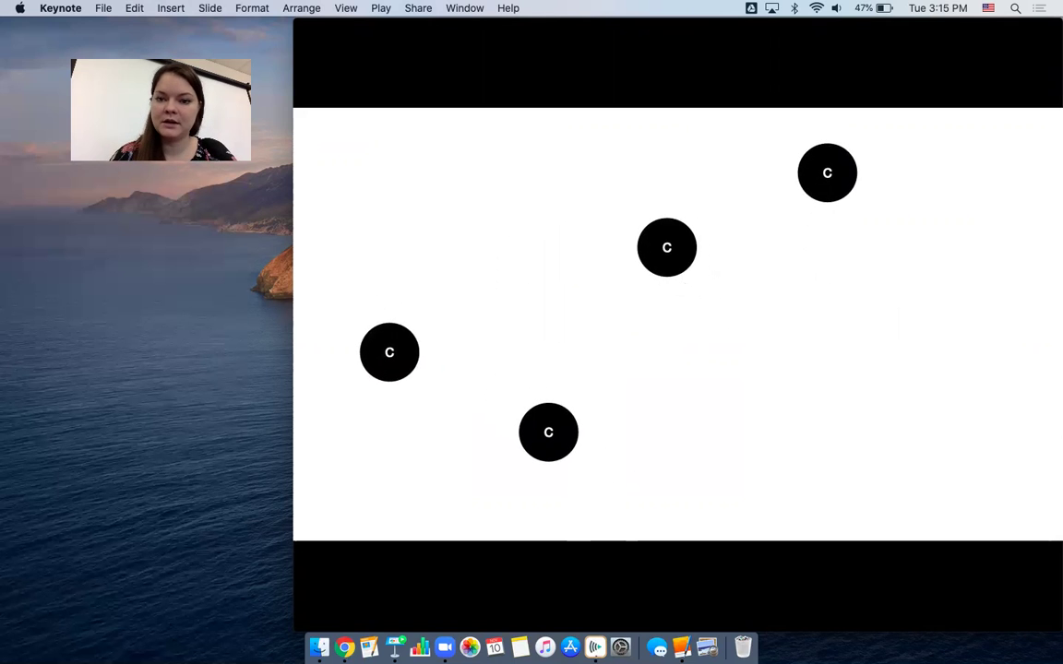
pyautogui.press('Right')
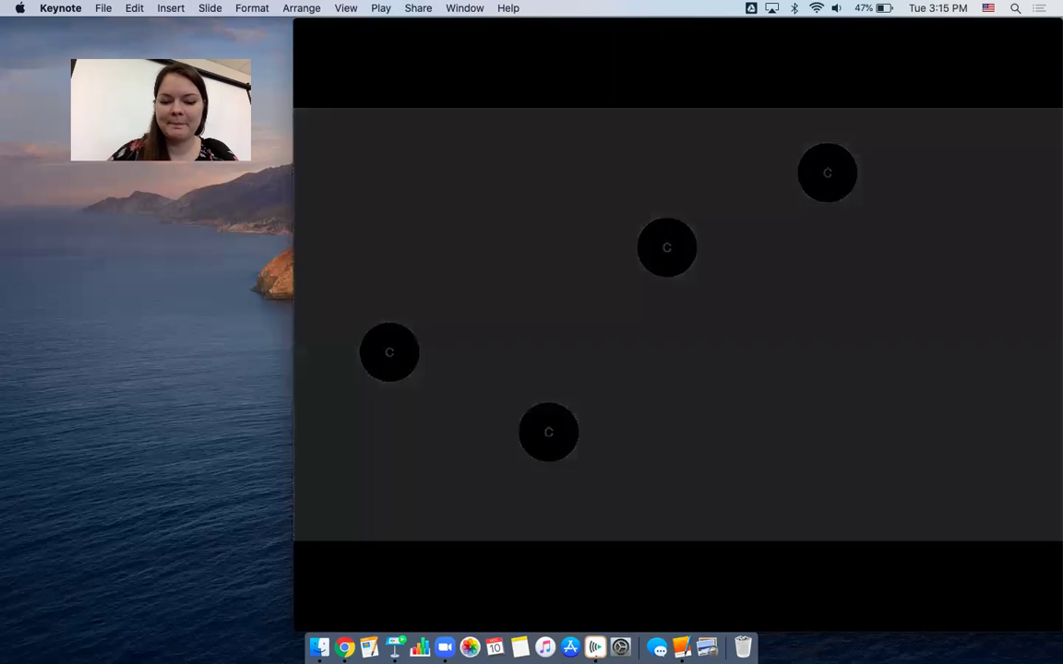
pyautogui.press('Right')
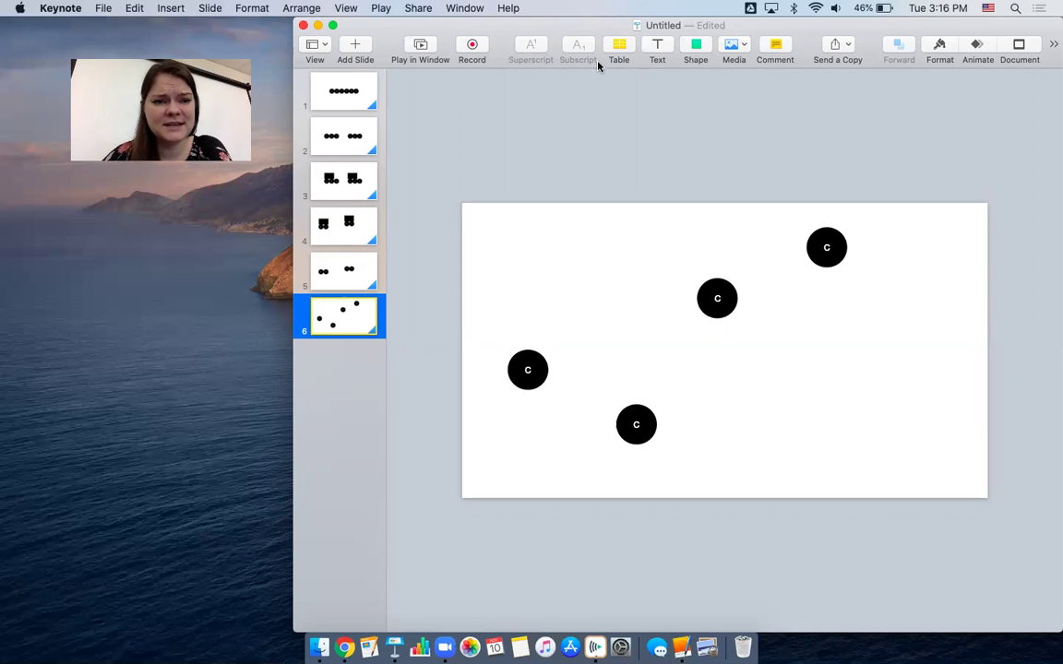
pyautogui.click(736, 42)
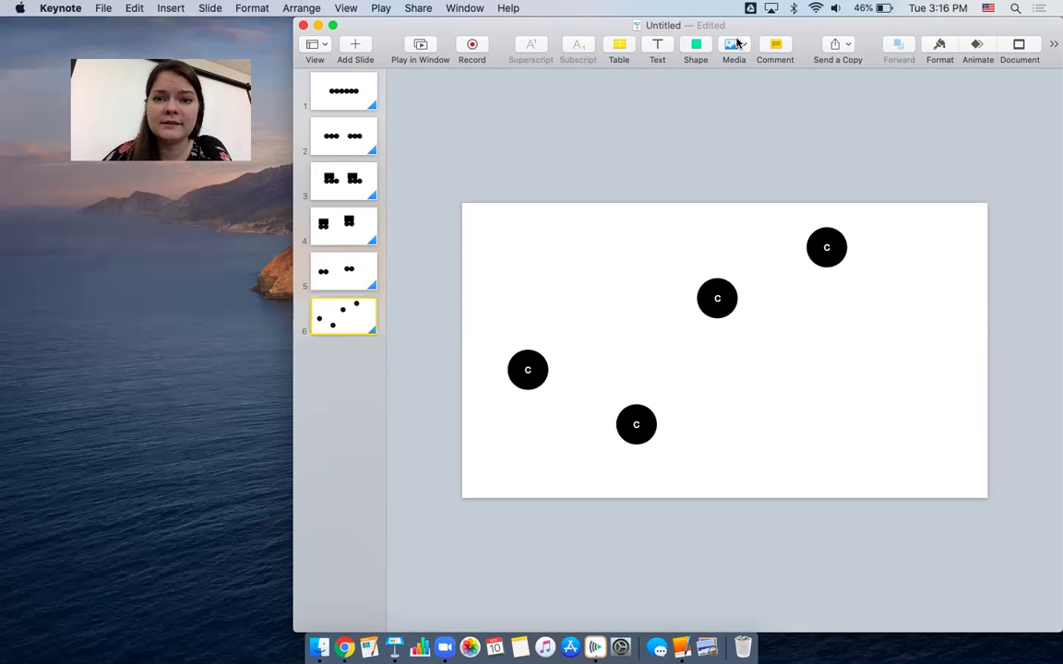